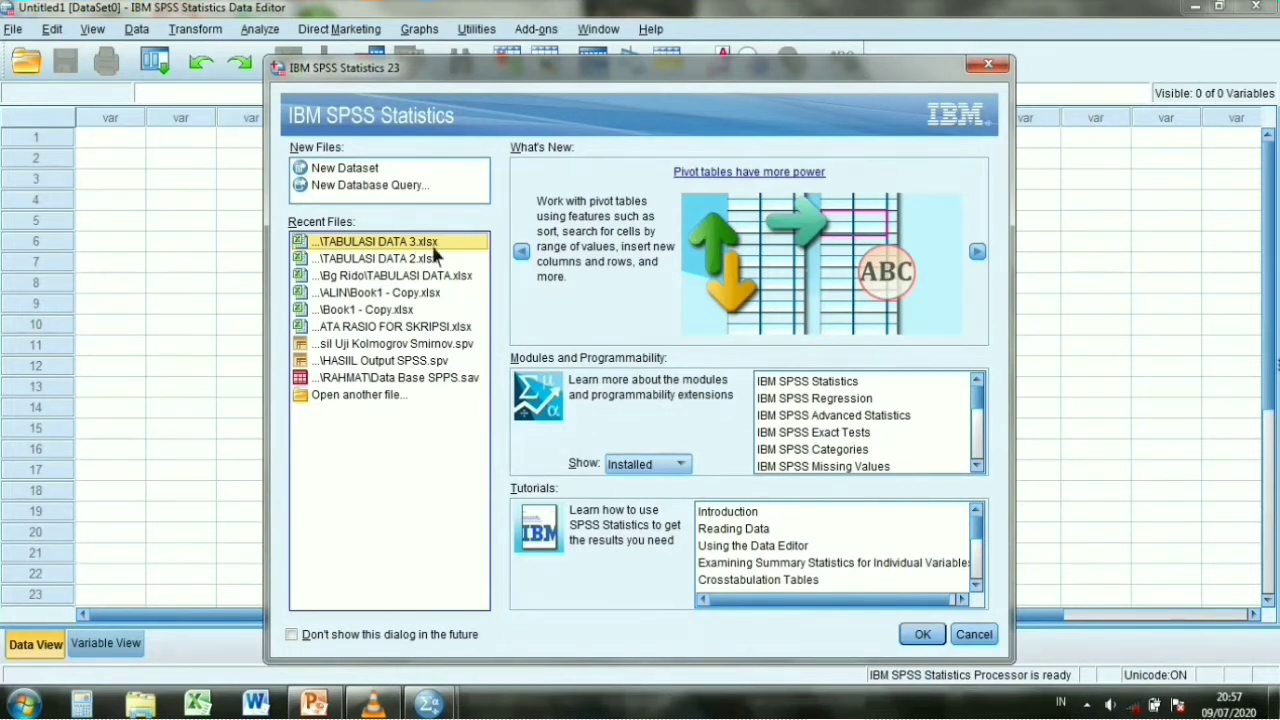
Open the recent file TABULASI DATA 3.xlsx from worksheet Sheet2 [A1:D51], reading variable names from the first row
click(925, 640)
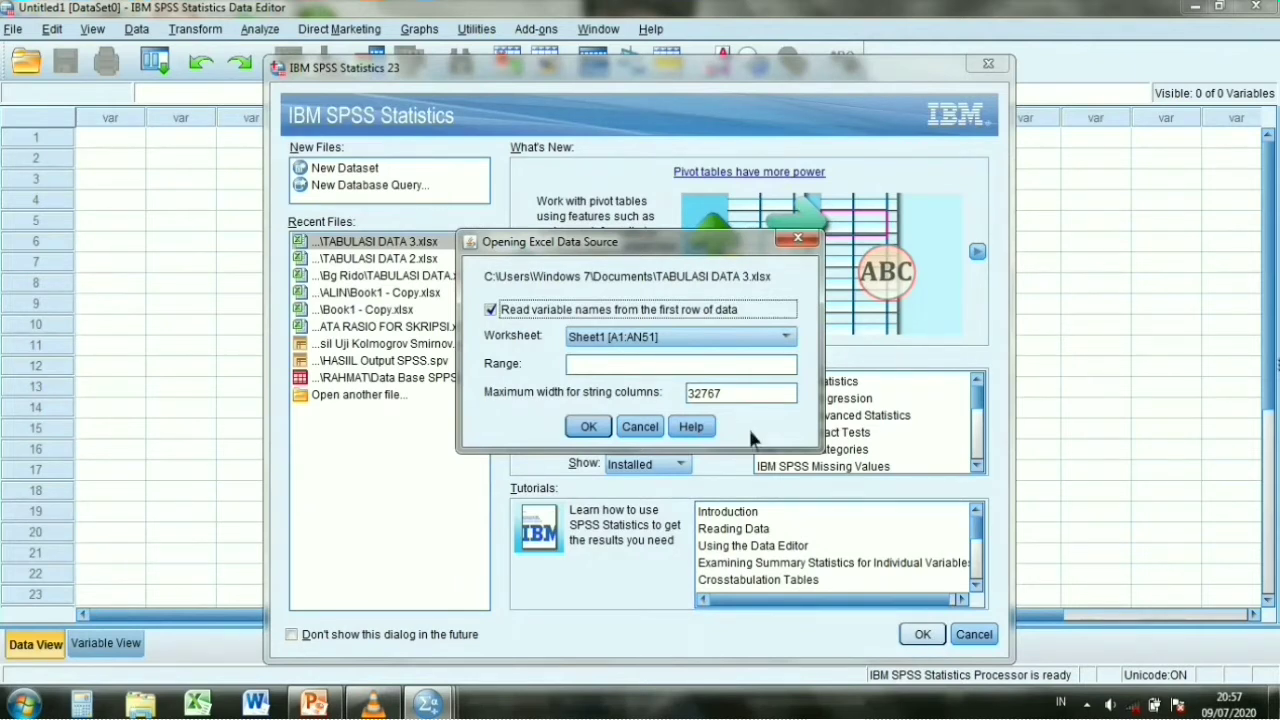
click(786, 337)
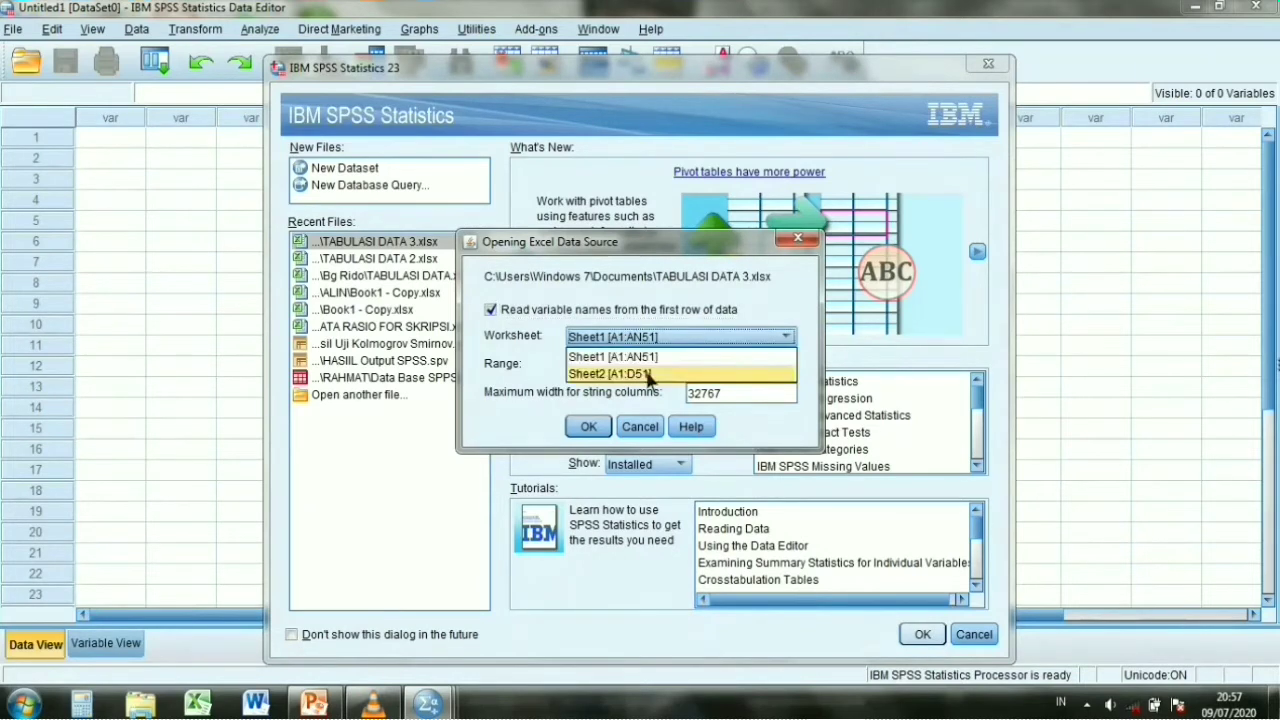
click(648, 376)
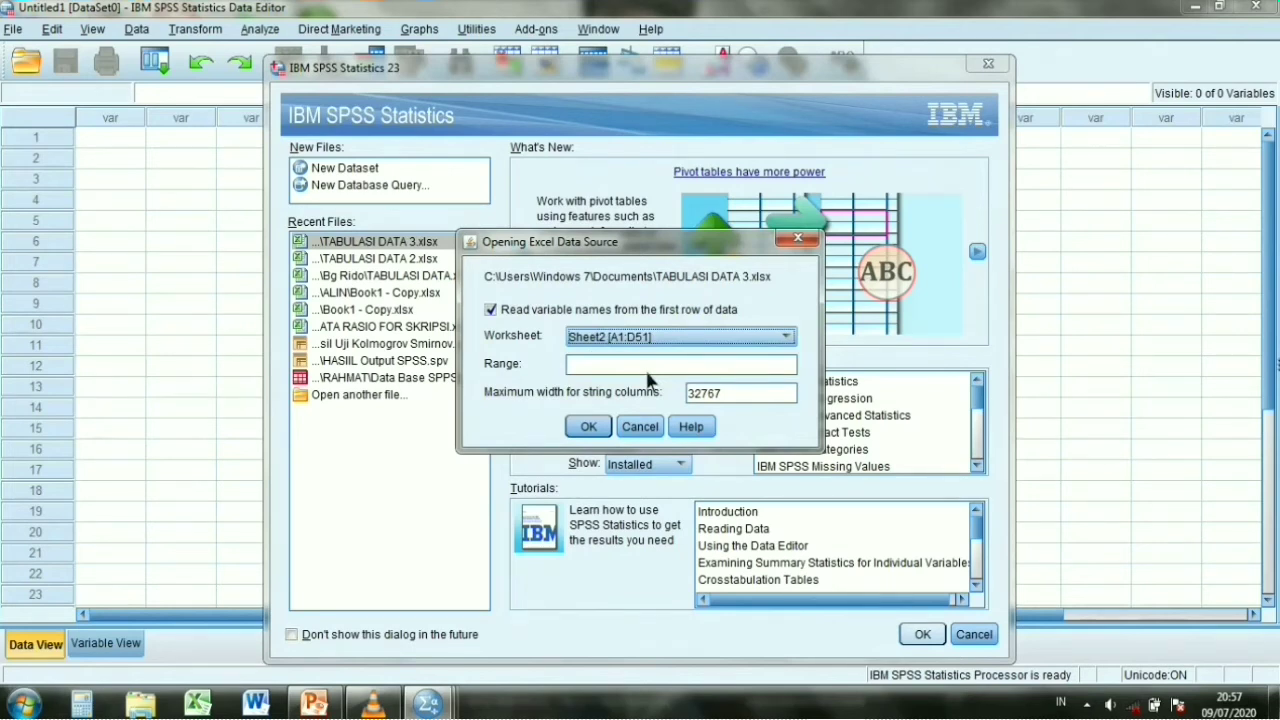
click(588, 427)
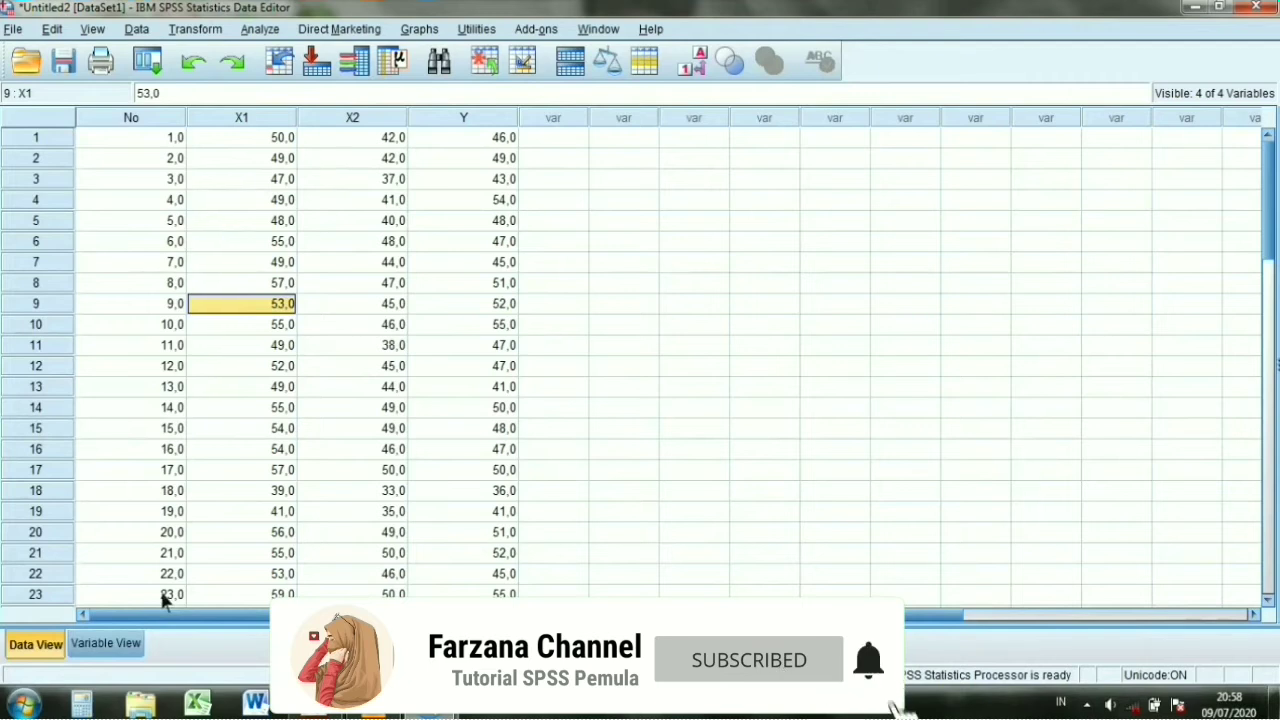
Label variable X1 as Kompensasi and variable X2 as Lingkungan Kerja in the variable definitions
click(106, 644)
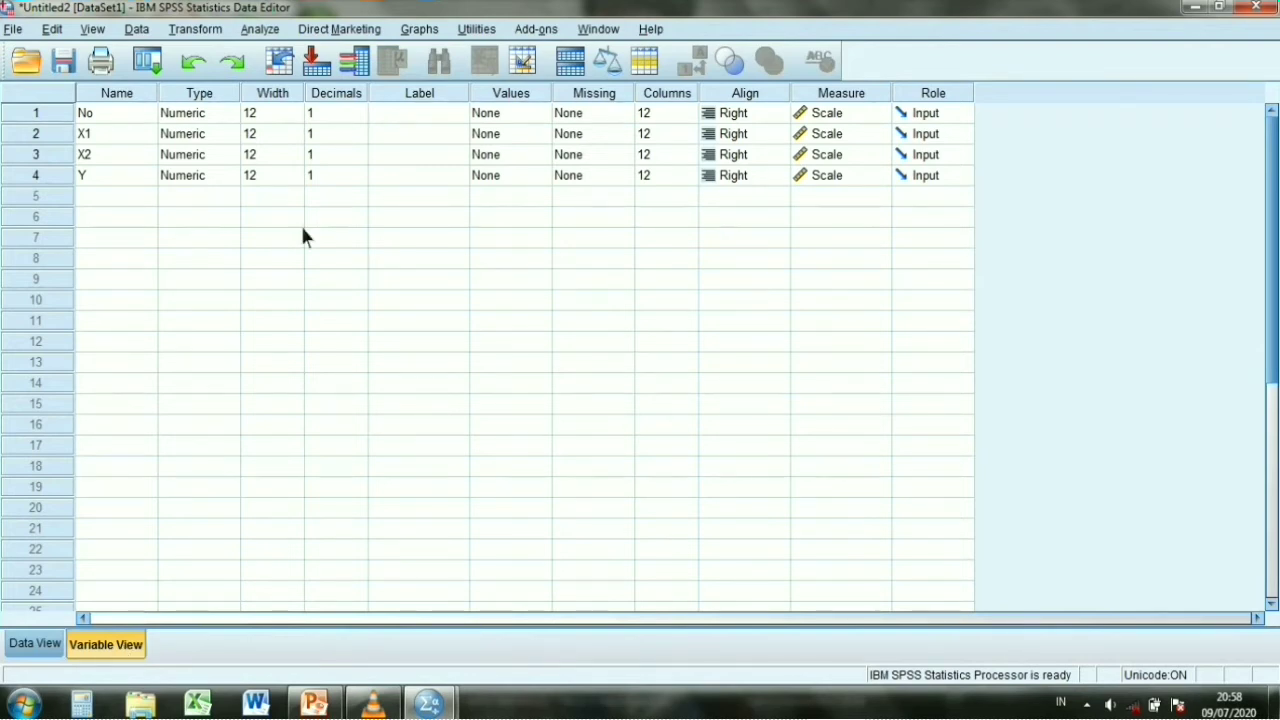
click(397, 140)
text(Kom)
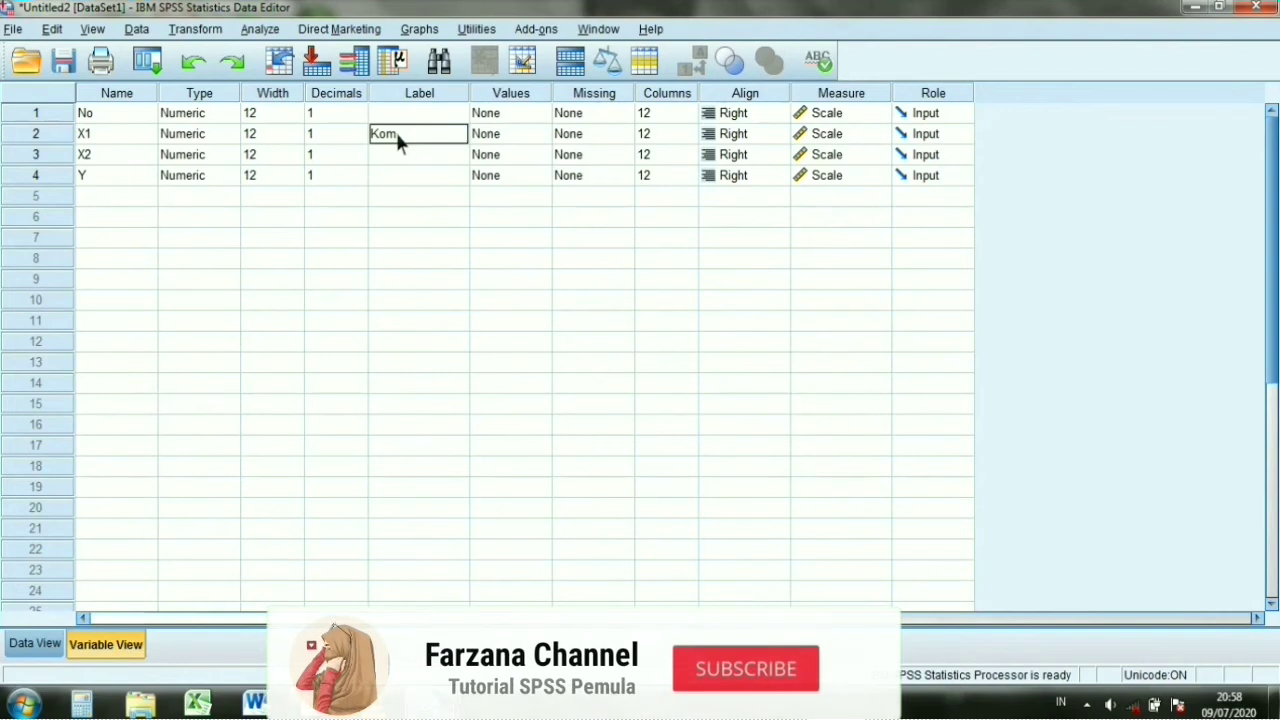
text(pen)
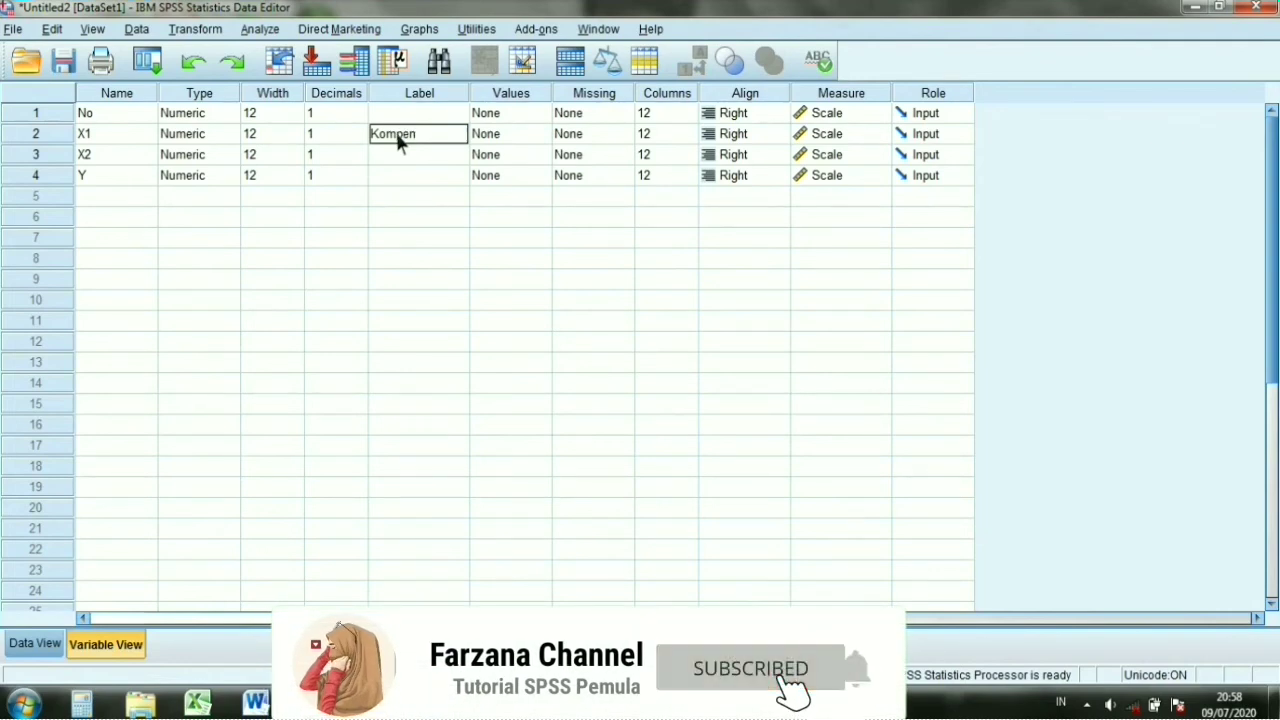
text(sasi)
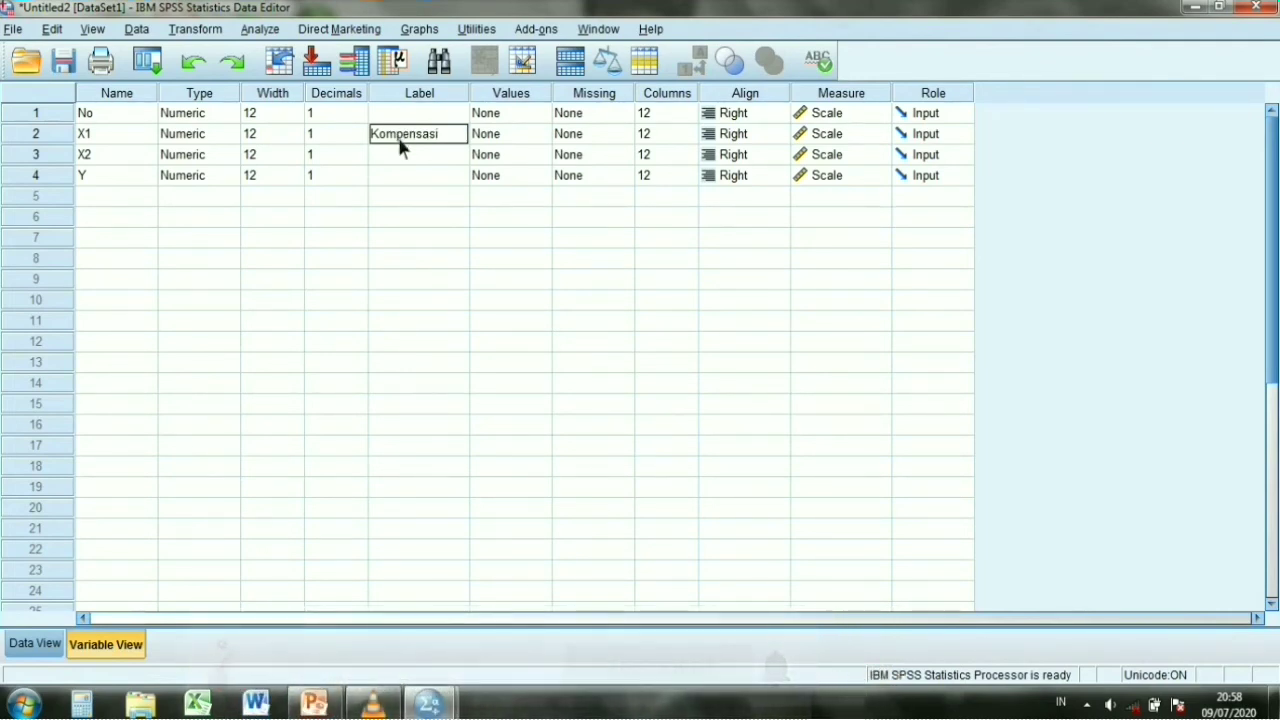
click(391, 152)
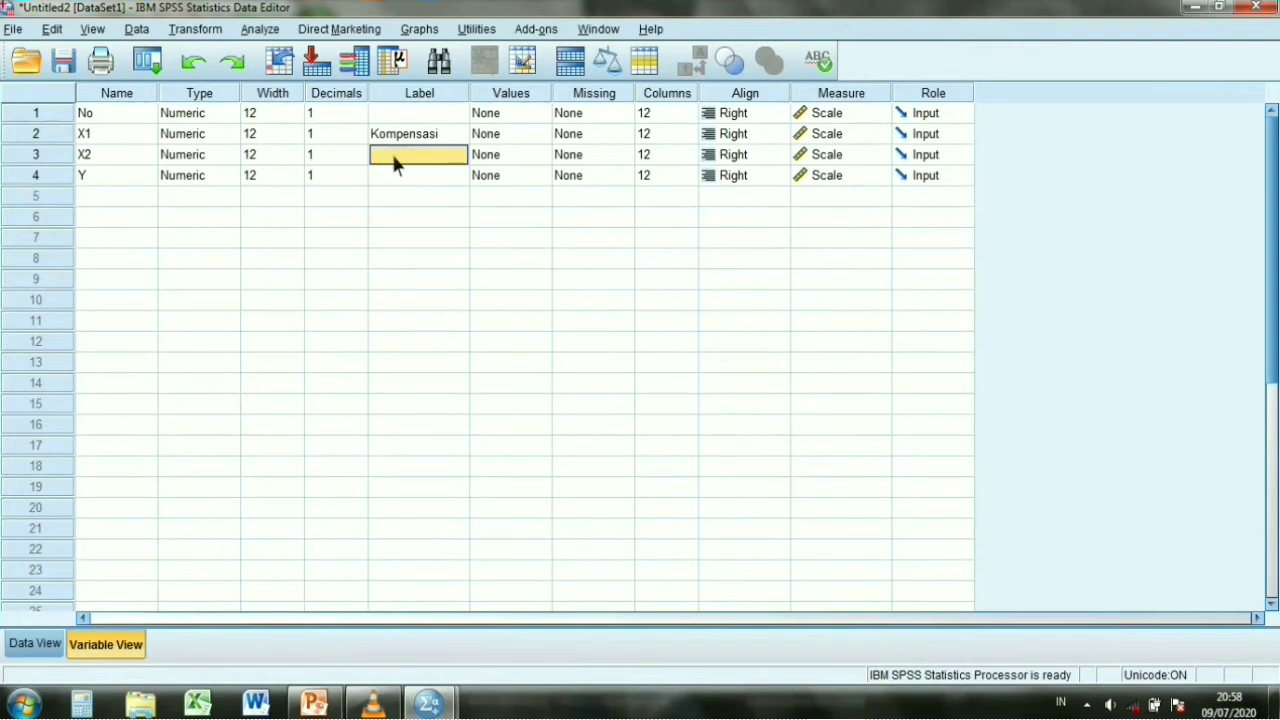
text(Lingkungan Kerja)
Label variable Y as Kinerja Guru, correcting the misspelling at the start of the label
click(391, 176)
text(Kiner)
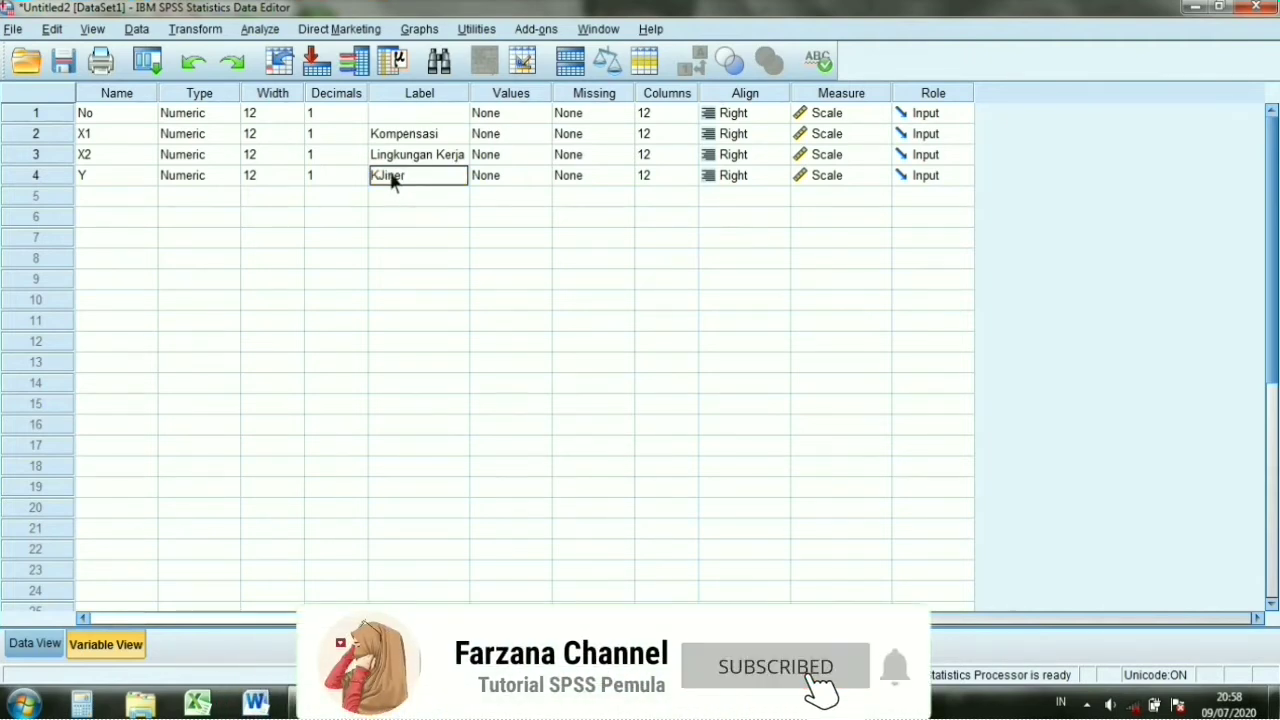
text(ja Gu)
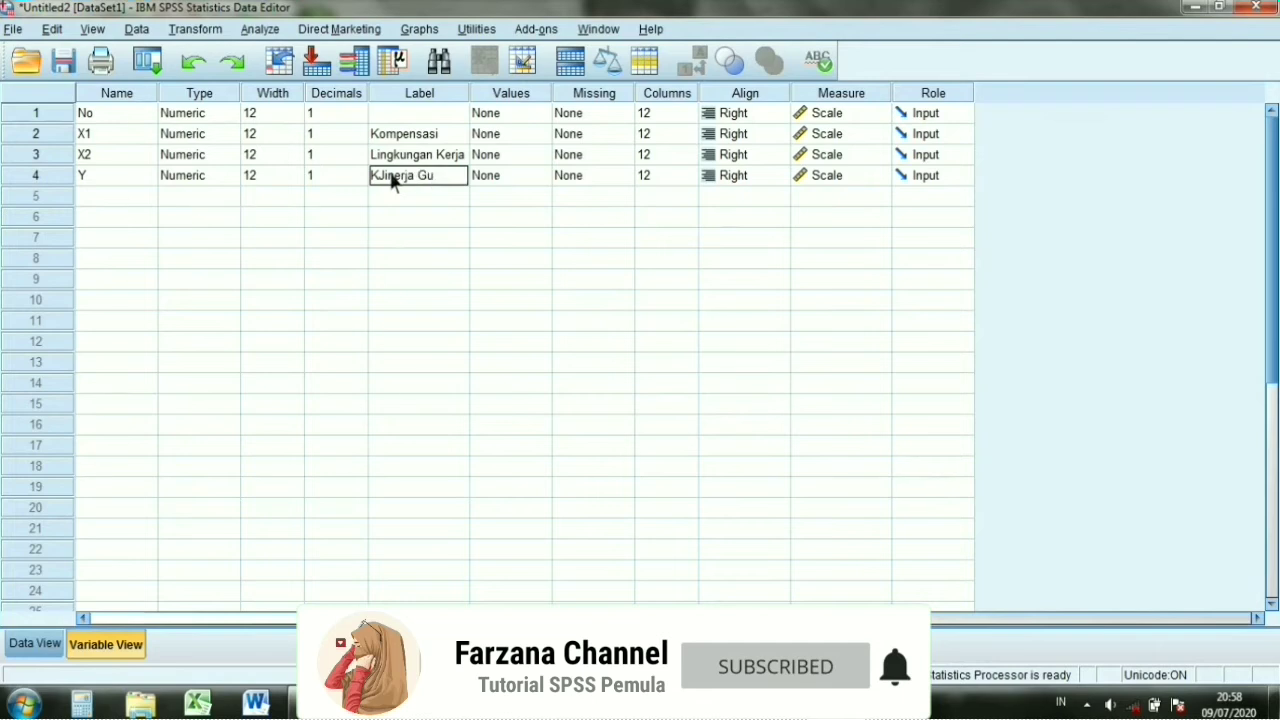
text(ru)
click(430, 279)
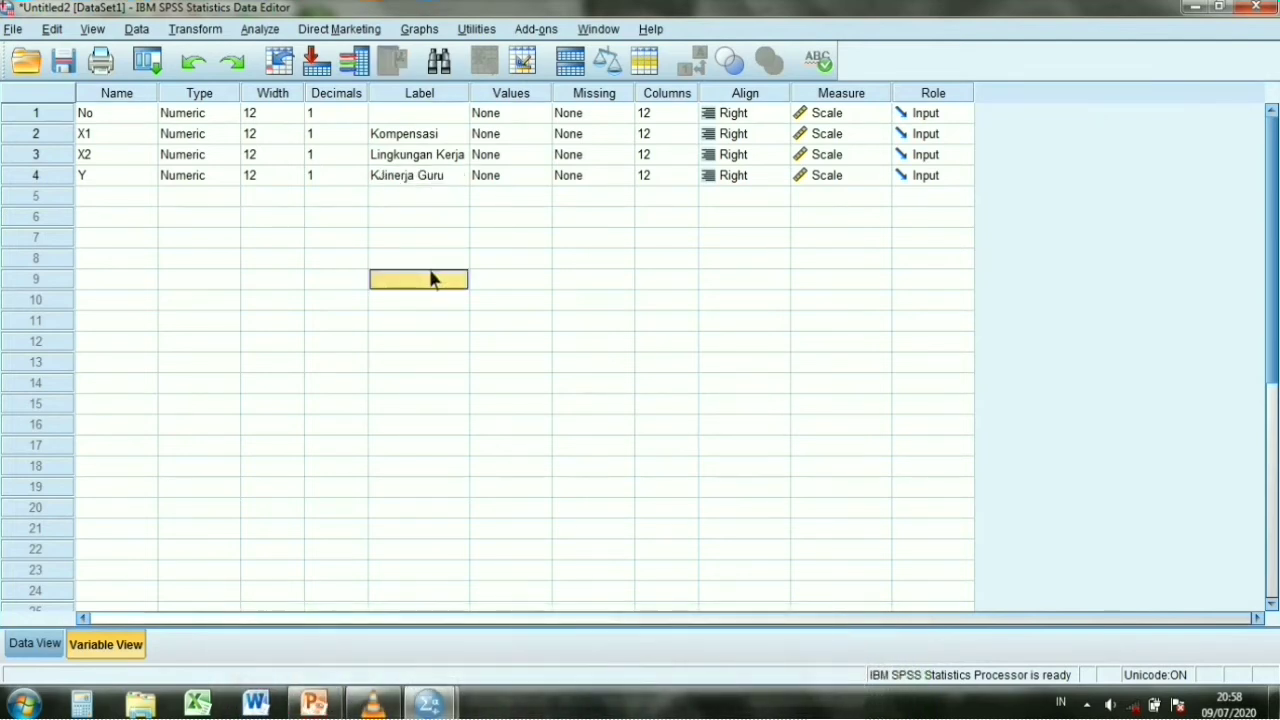
click(387, 179)
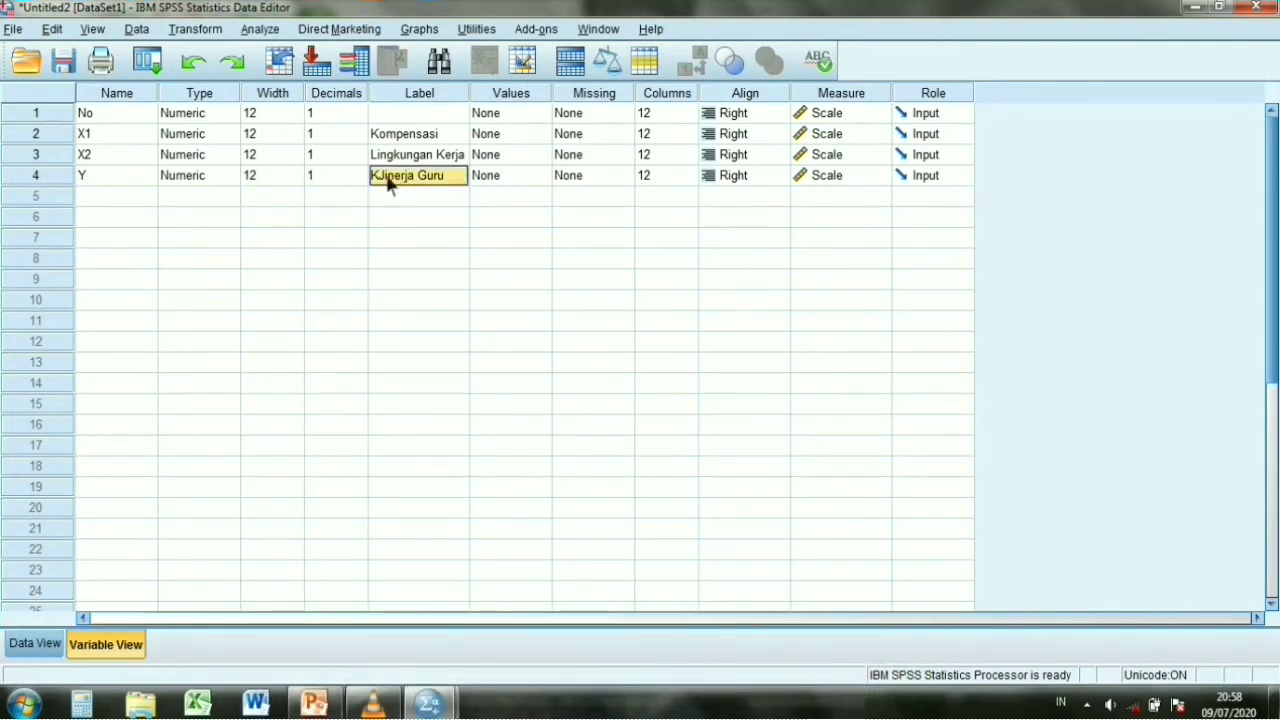
double_click(395, 180)
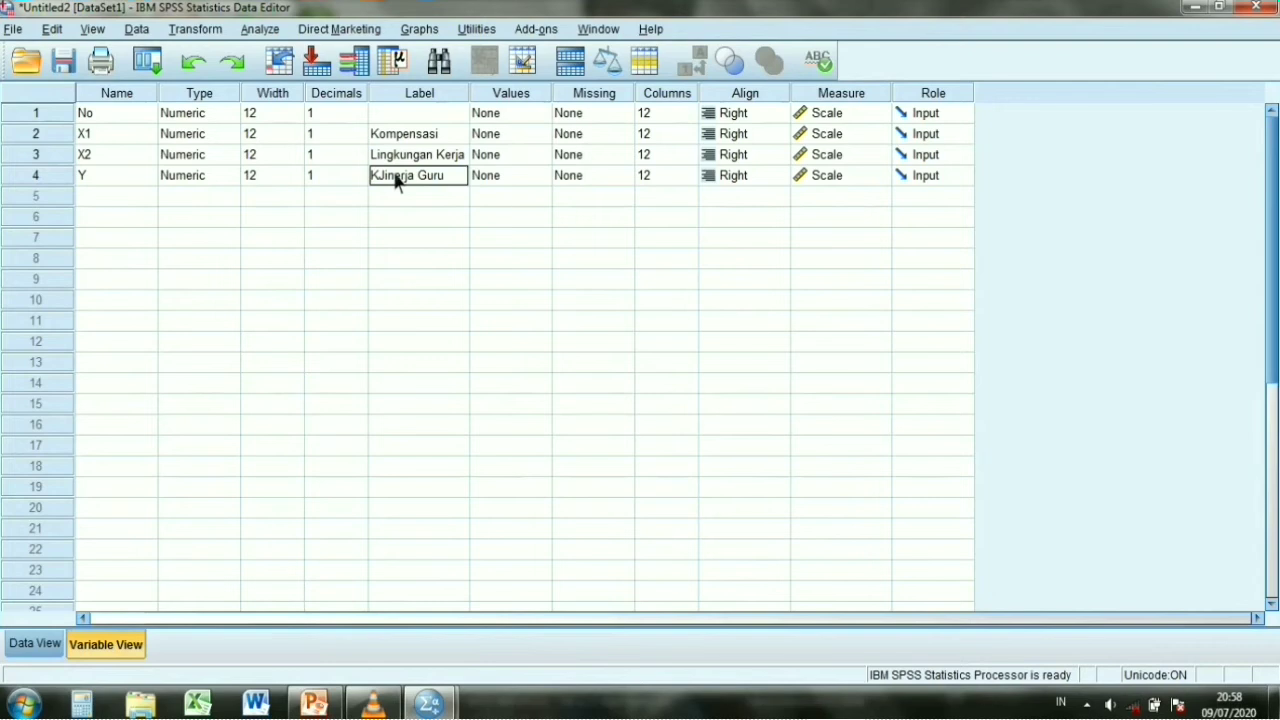
key(BackSpace)
key(BackSpace)
text(i)
click(437, 266)
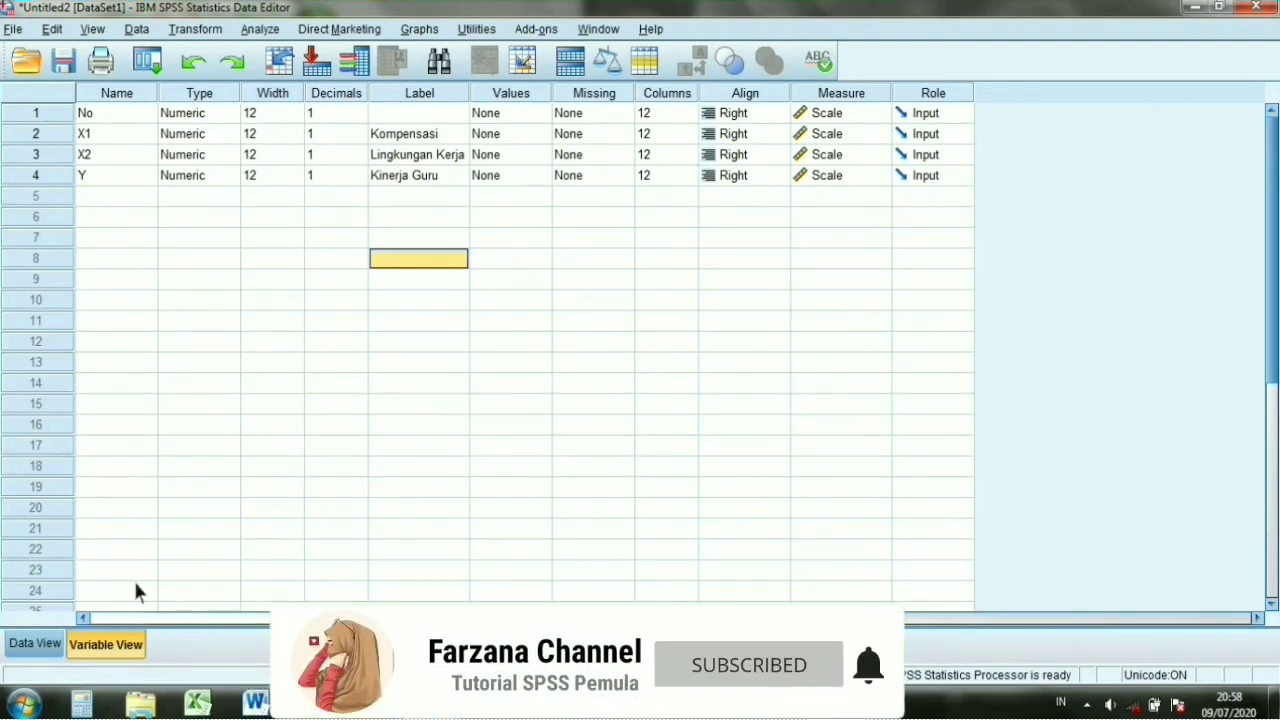
Set up a linear regression with Kompensasi [X1] and Lingkungan Kerja [X2] as independents and Kinerja Guru [Y] as the dependent
click(36, 644)
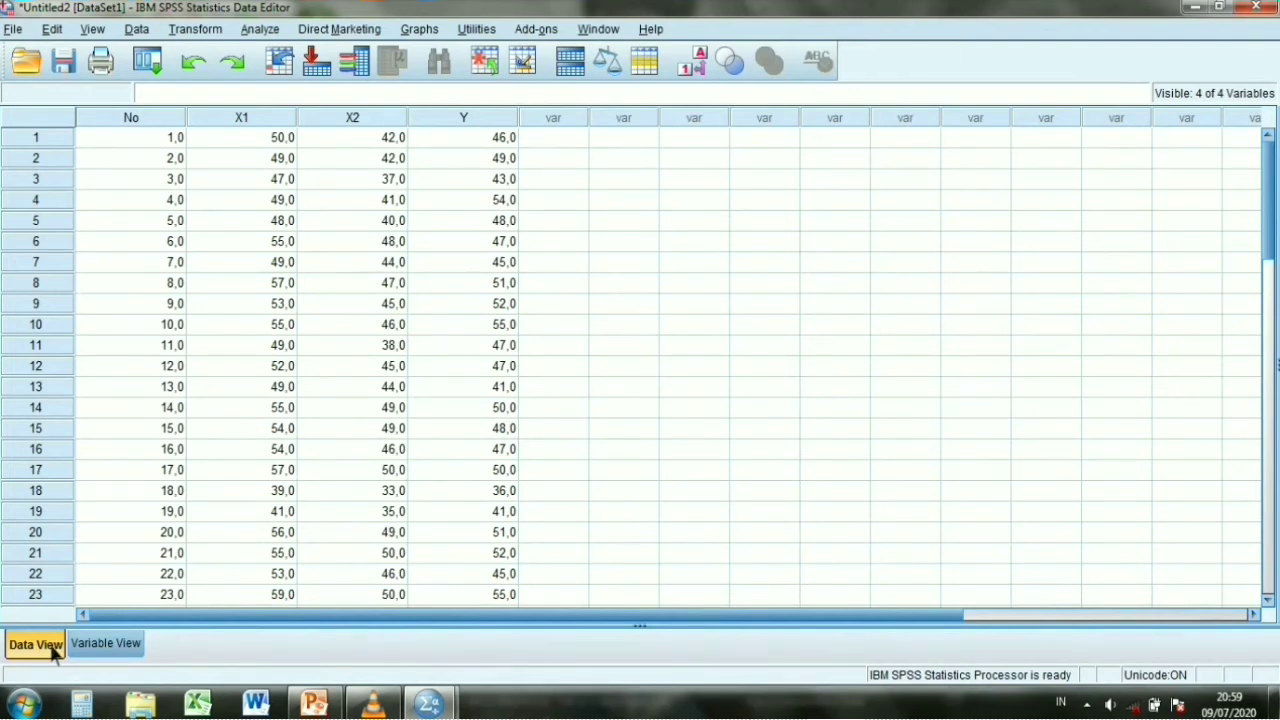
click(224, 436)
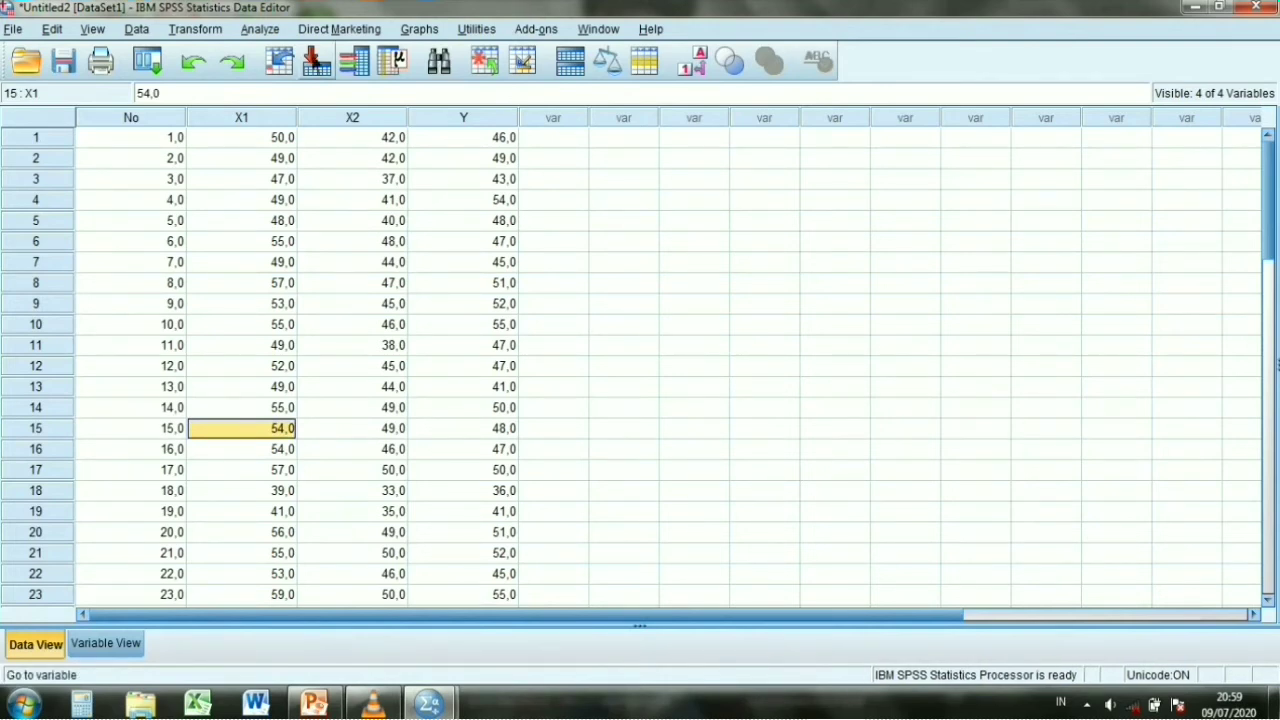
click(272, 31)
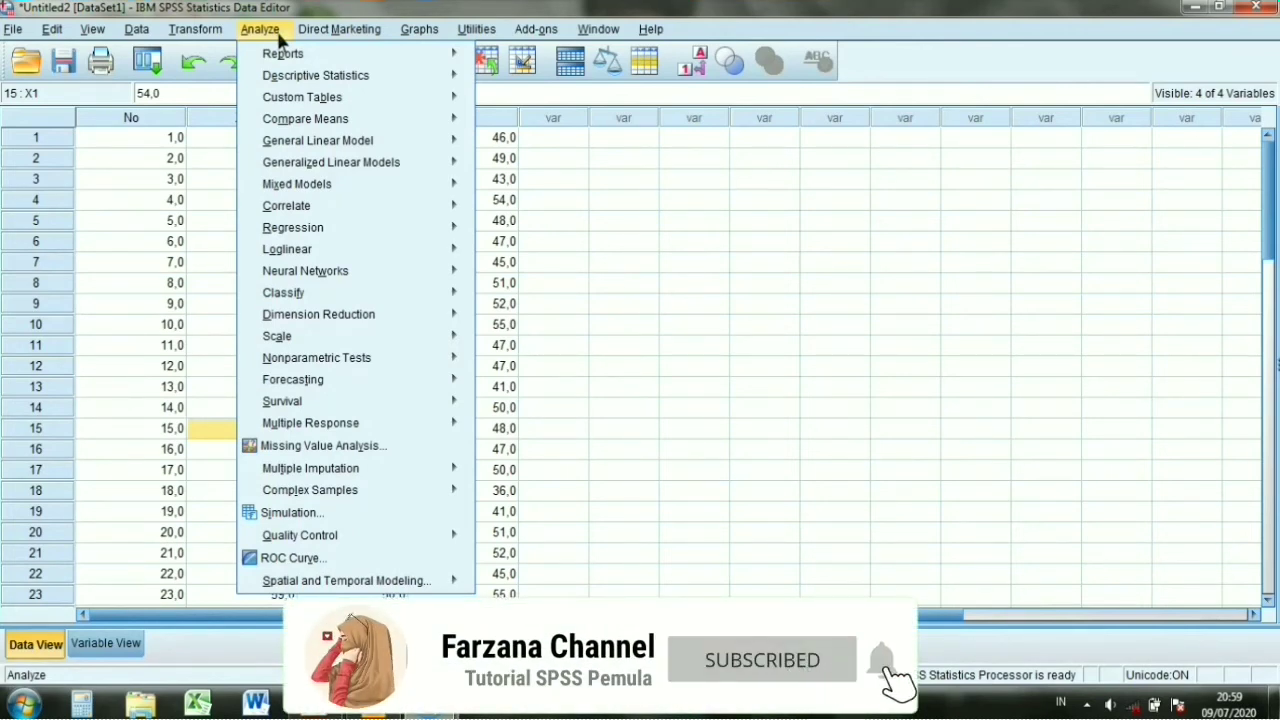
mouse_move(316, 232)
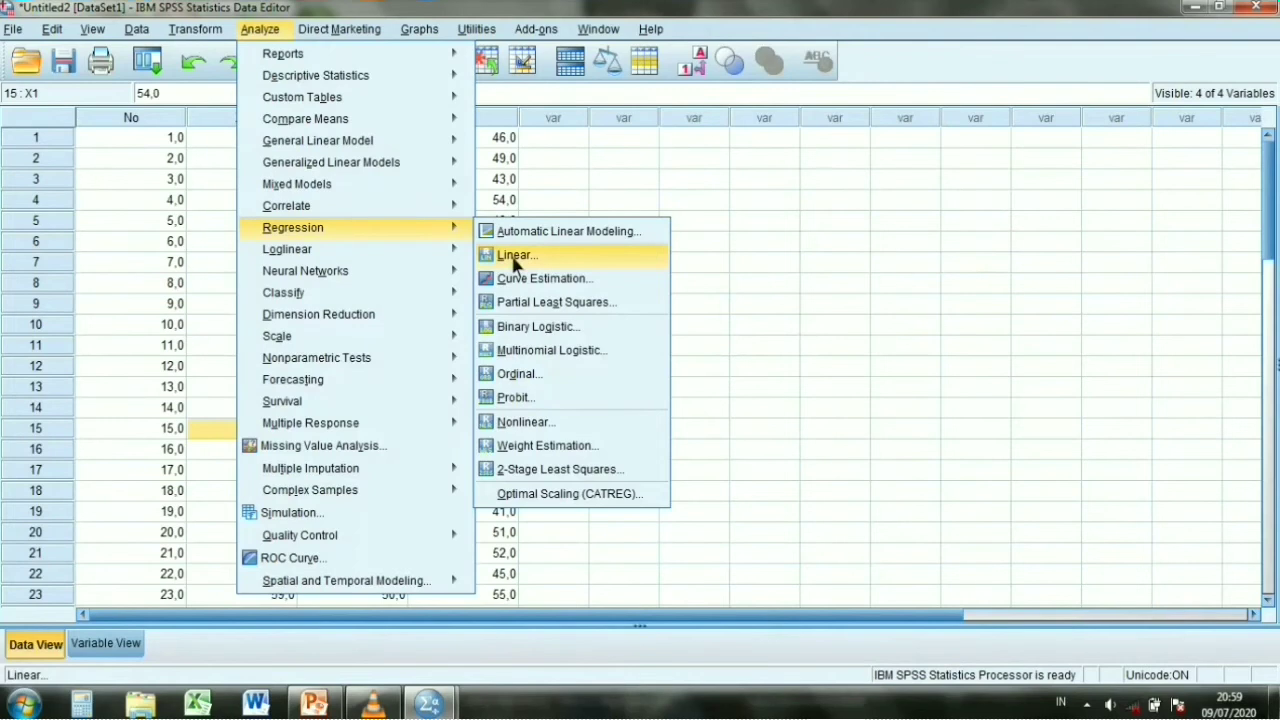
click(514, 257)
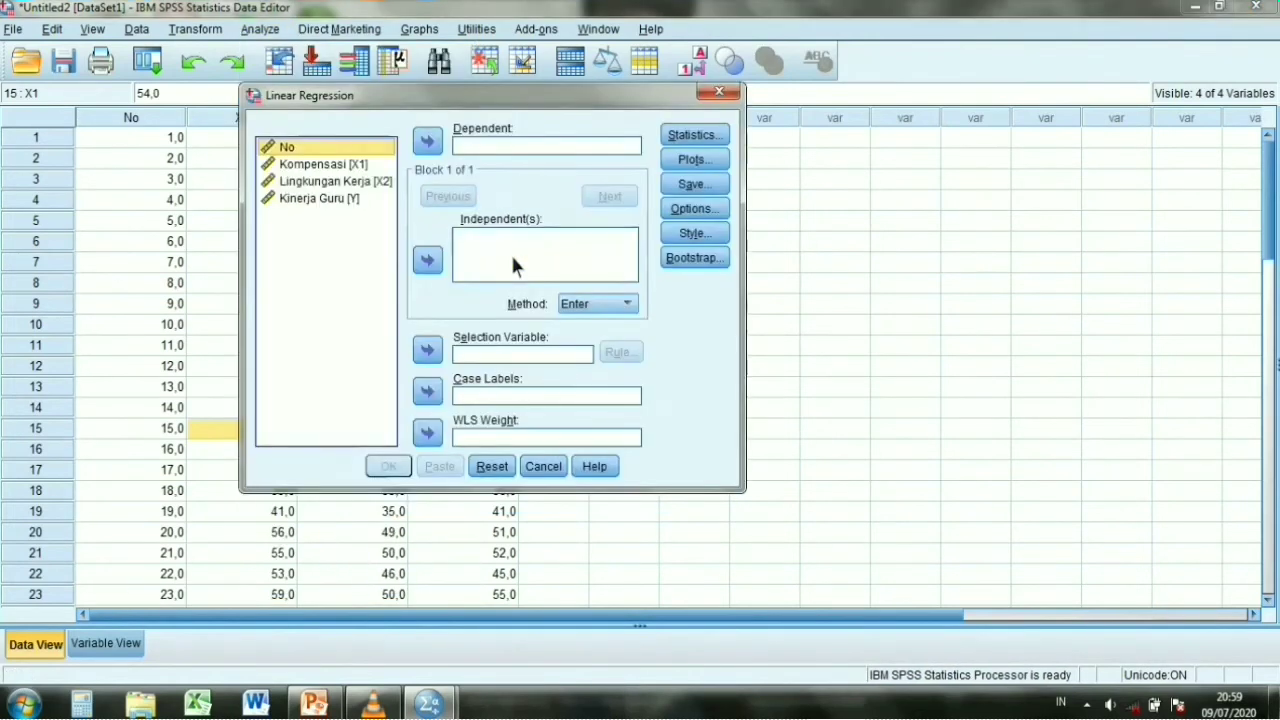
click(350, 184)
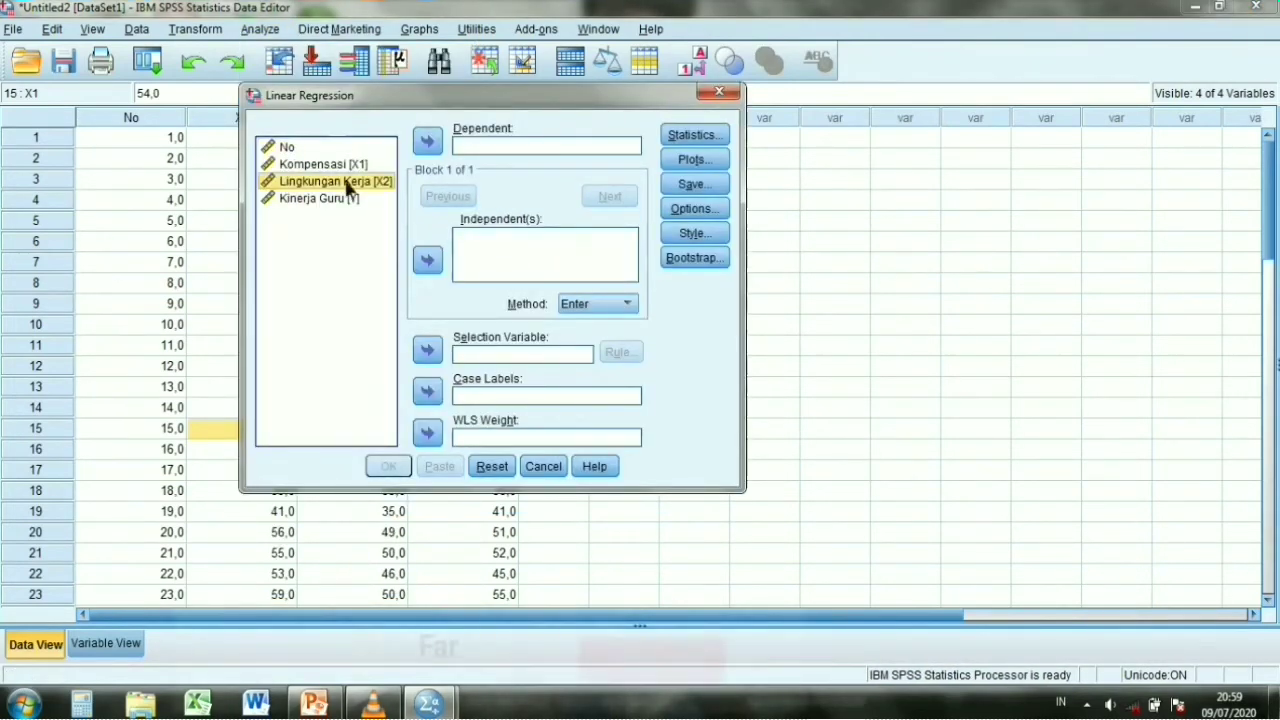
key(shift+Up)
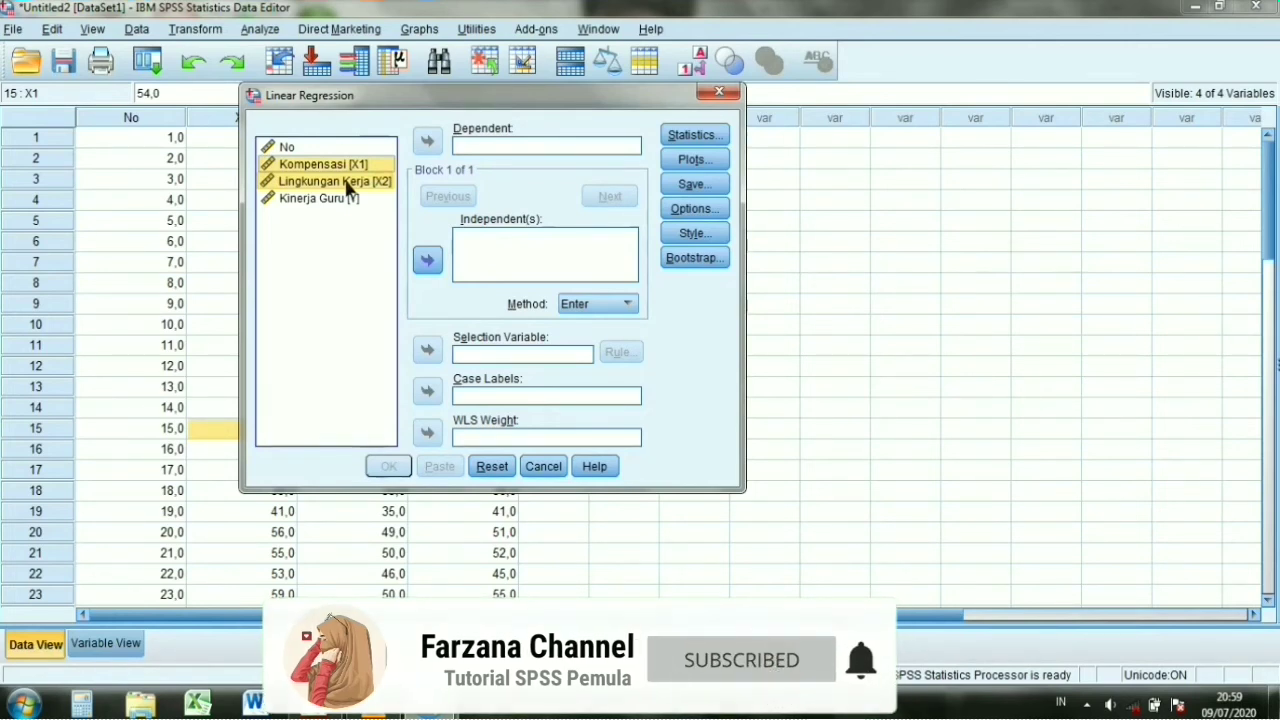
click(429, 263)
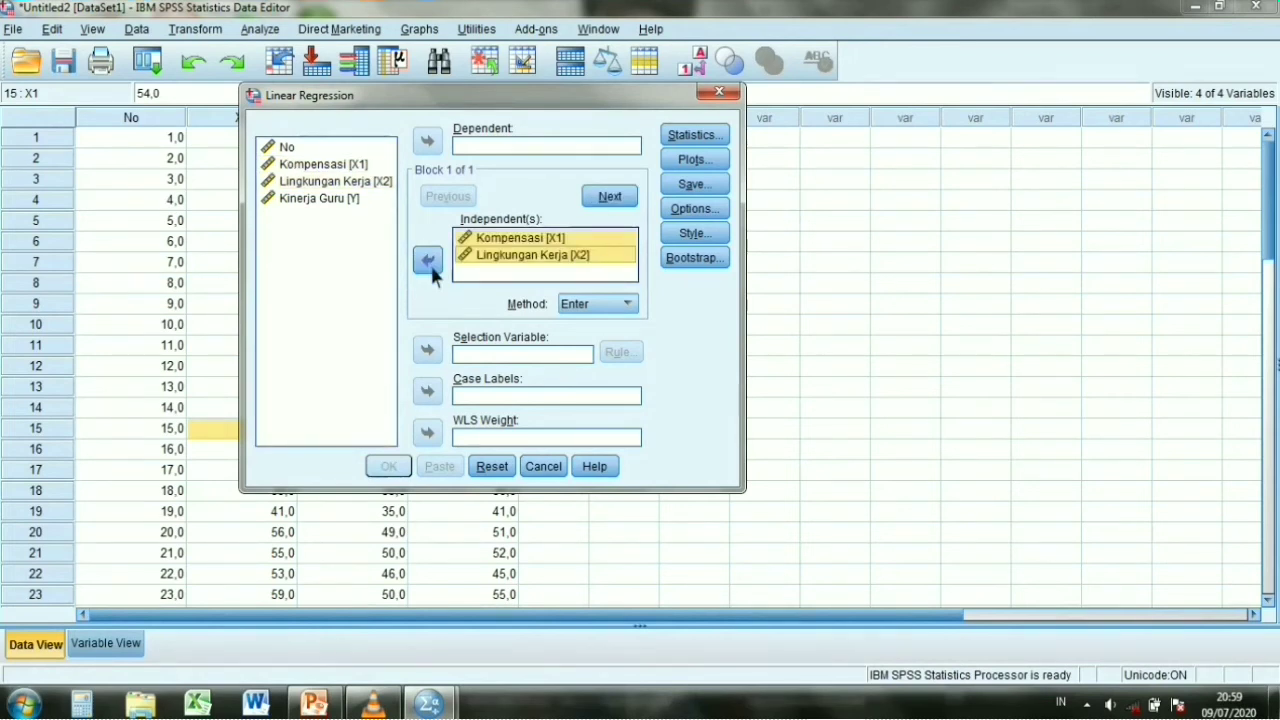
click(341, 200)
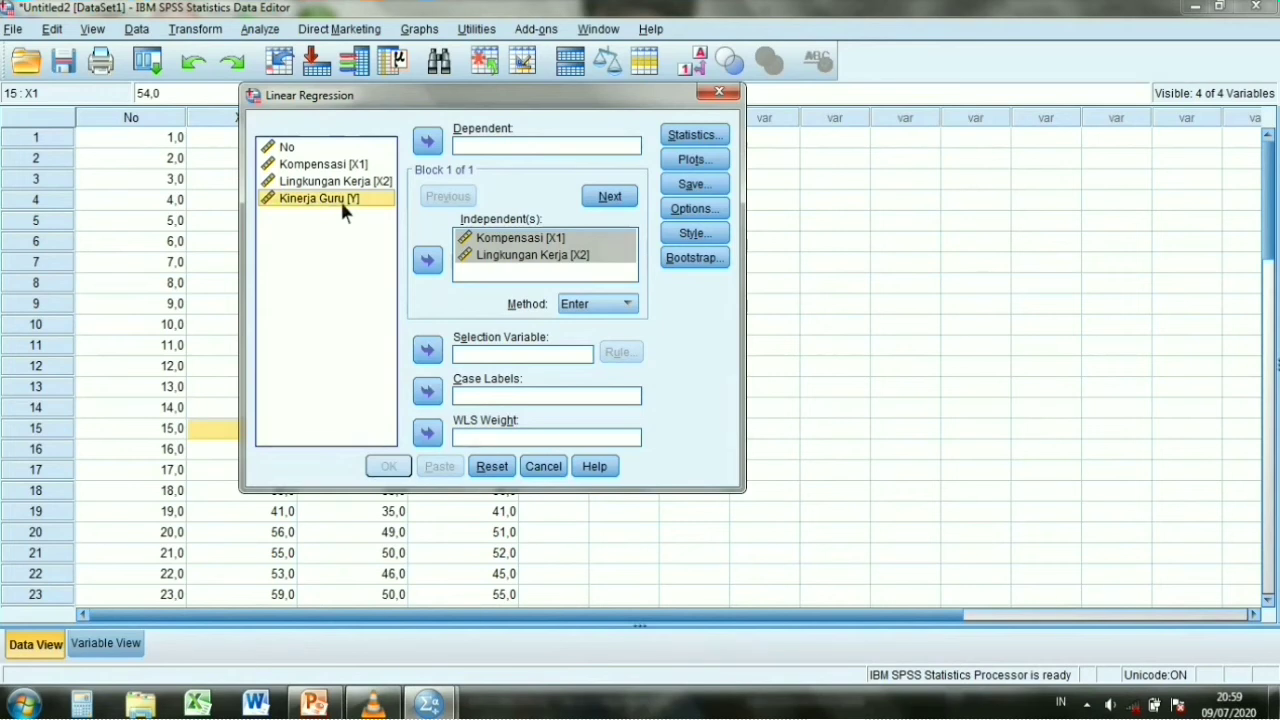
click(440, 147)
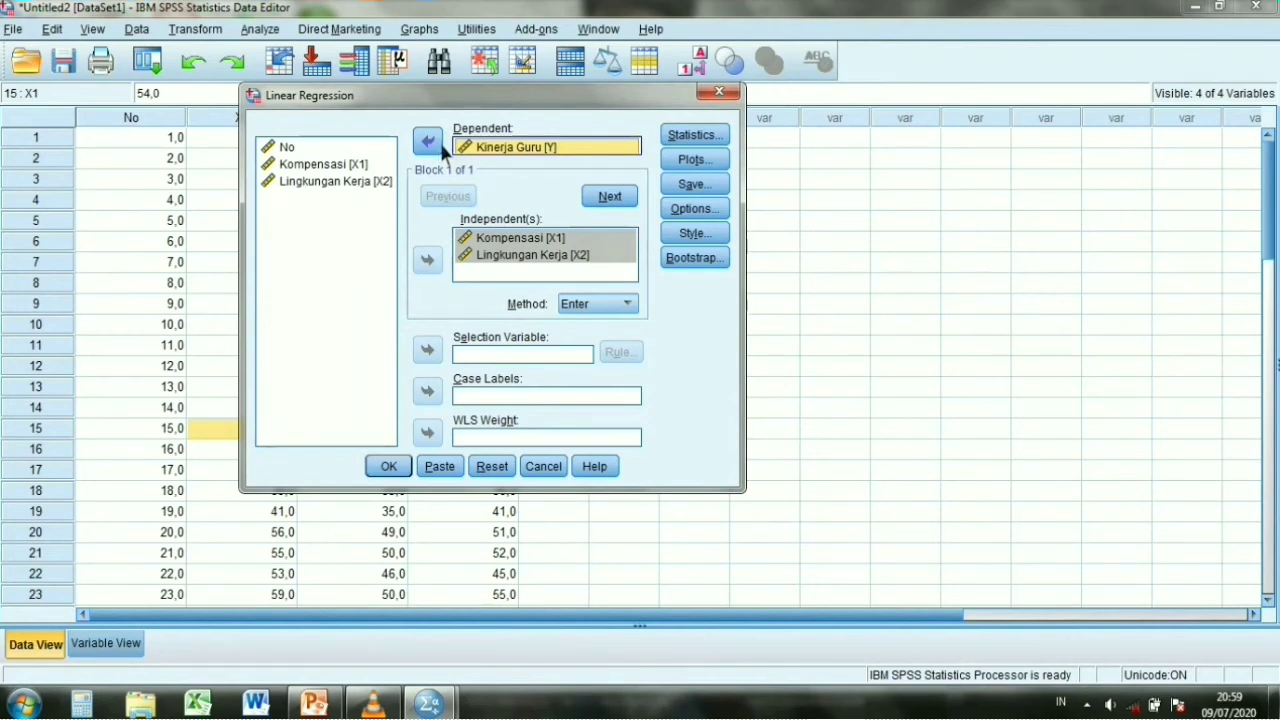
Add a regression scatter plot with *SRESID on the Y axis and *ZPRED on the X axis
click(694, 161)
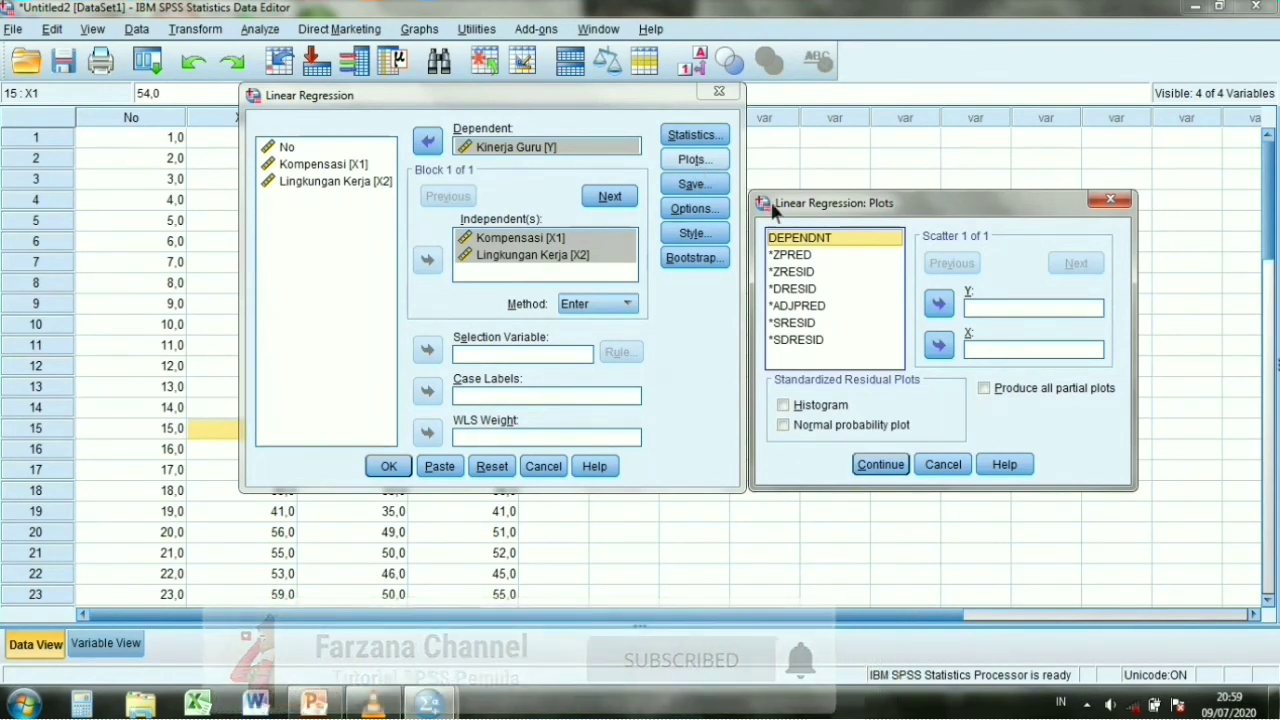
click(796, 324)
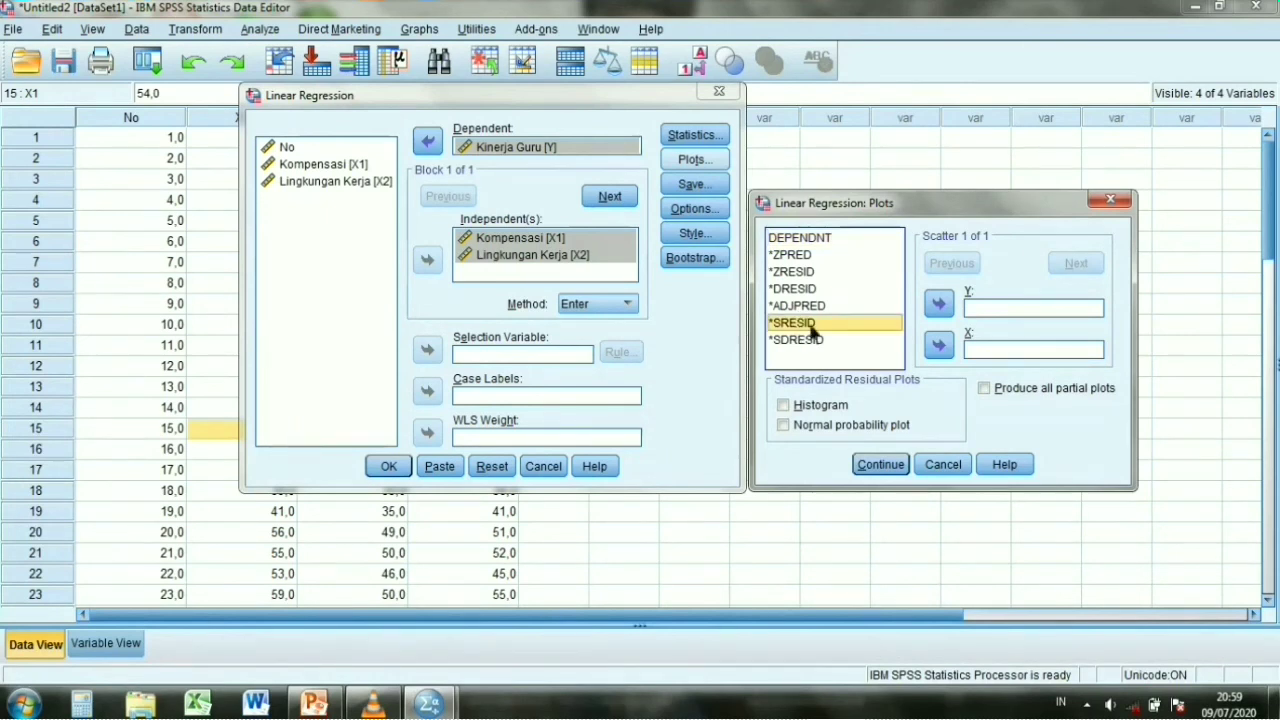
click(939, 305)
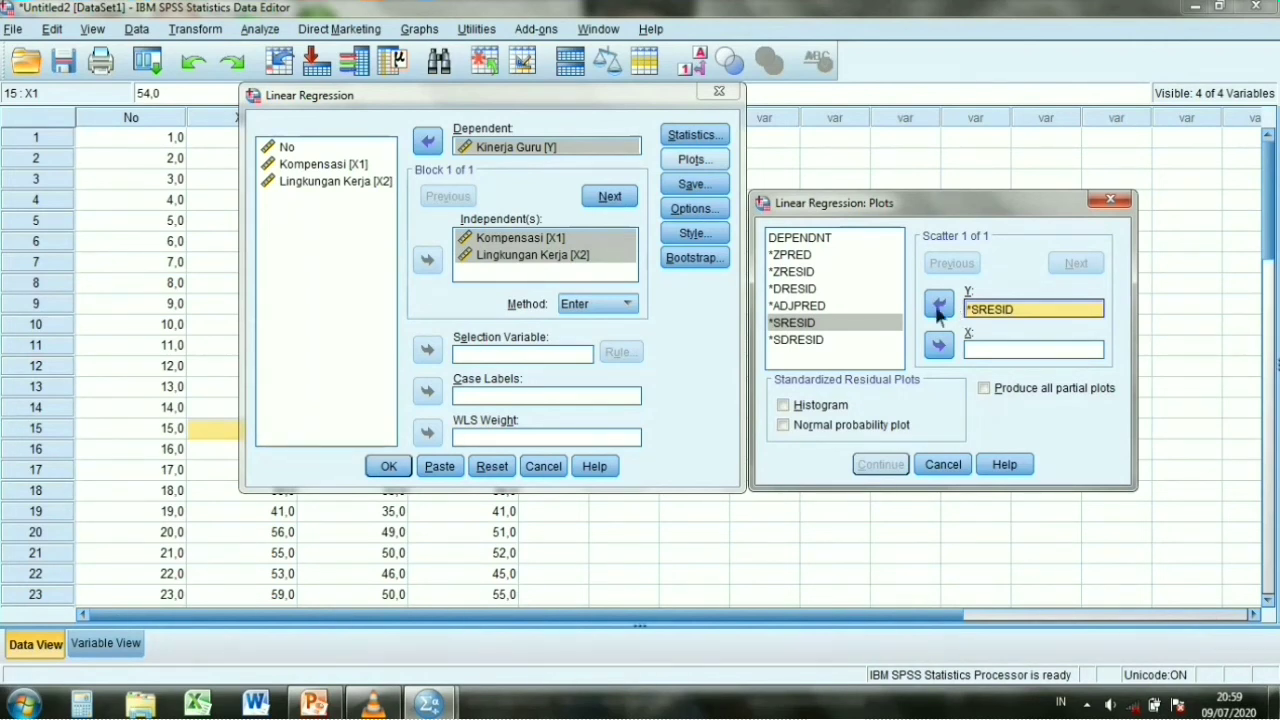
click(805, 256)
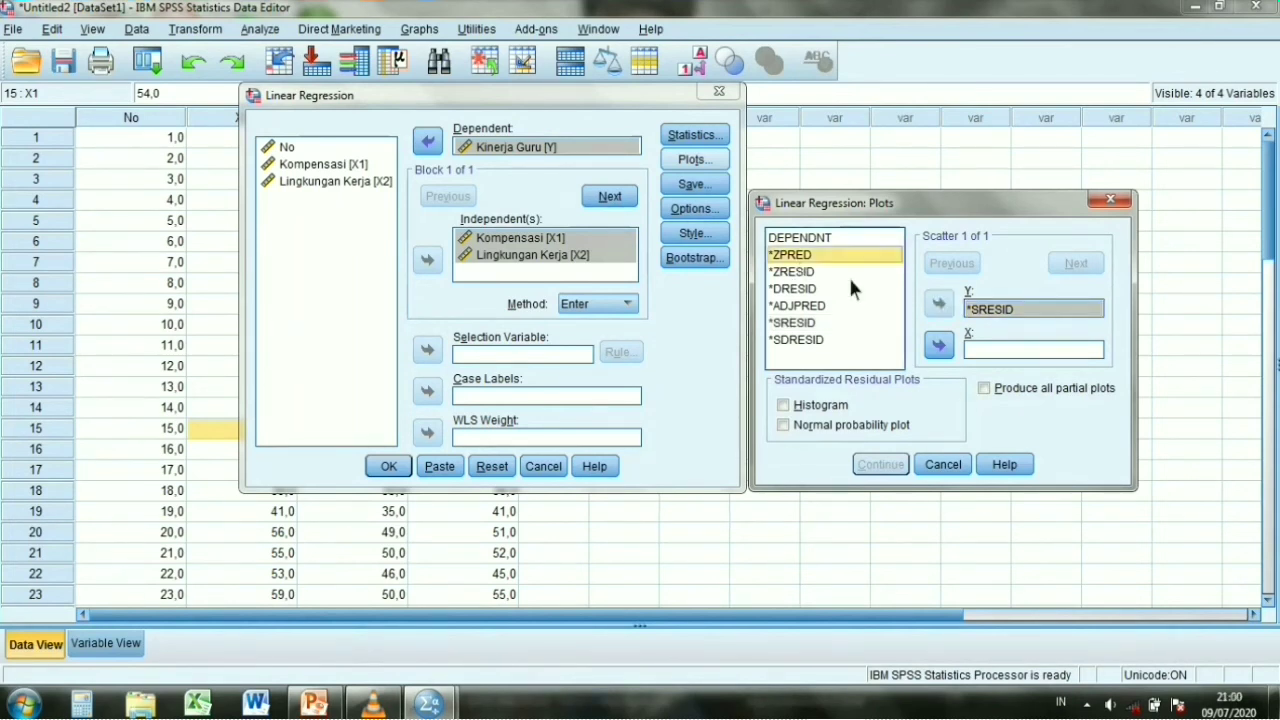
click(950, 350)
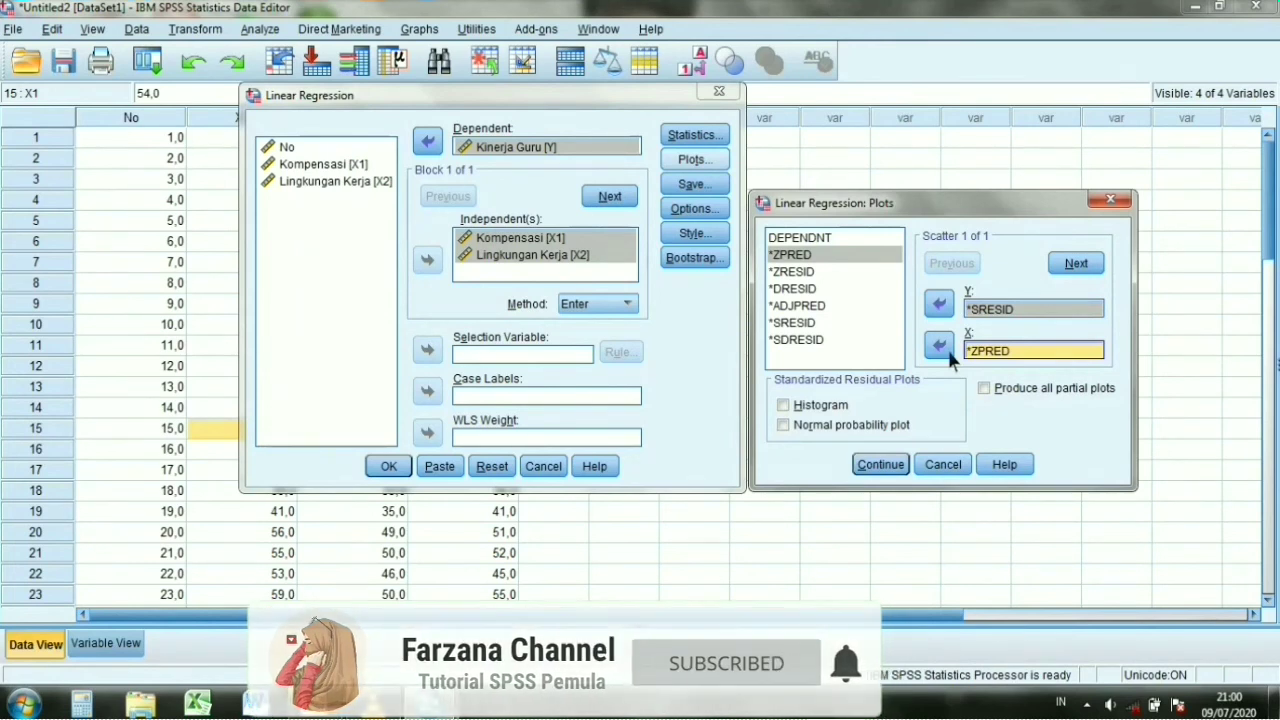
click(880, 465)
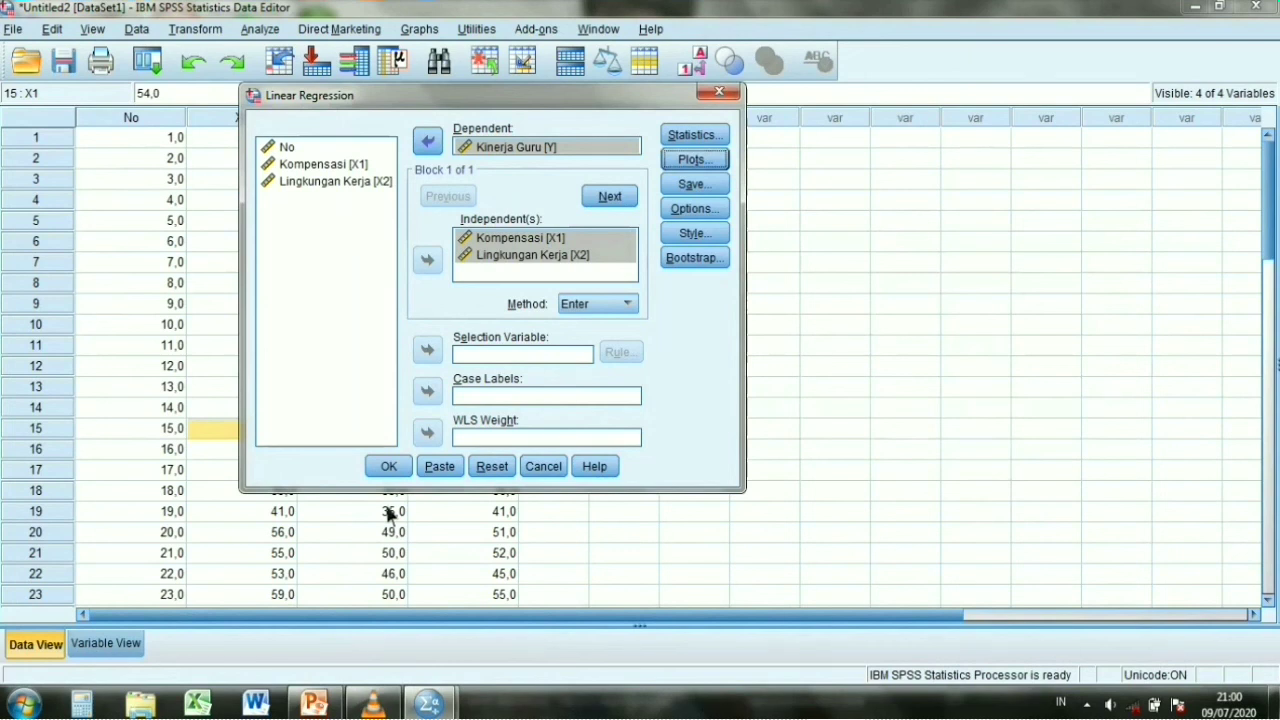
Run the linear regression and select the residual scatterplot in the output
click(393, 468)
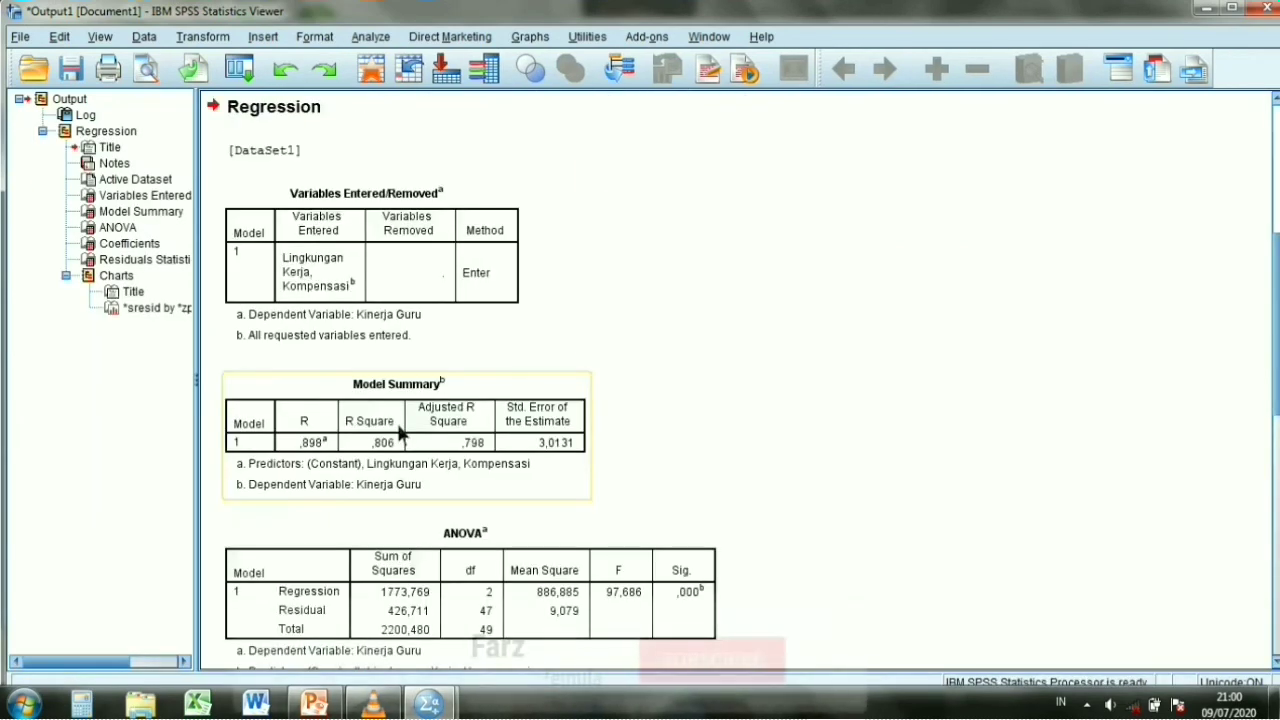
scroll(399, 427, down, 5)
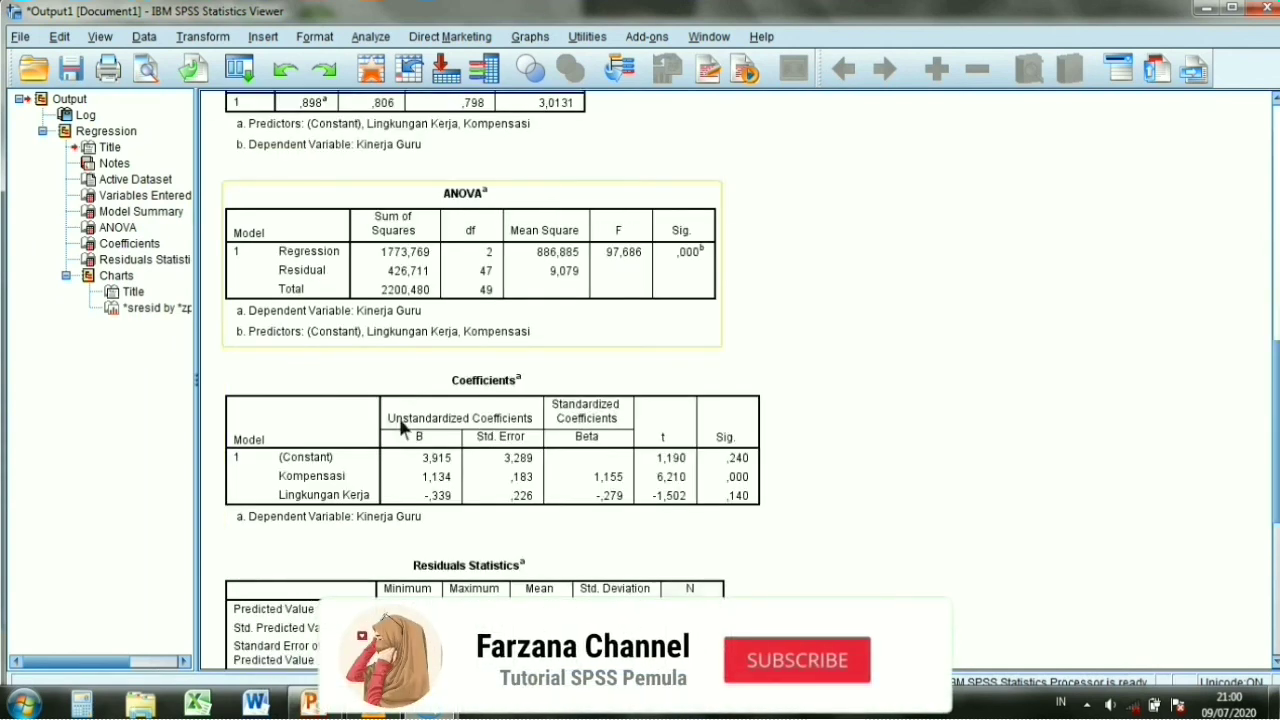
scroll(400, 427, down, 8)
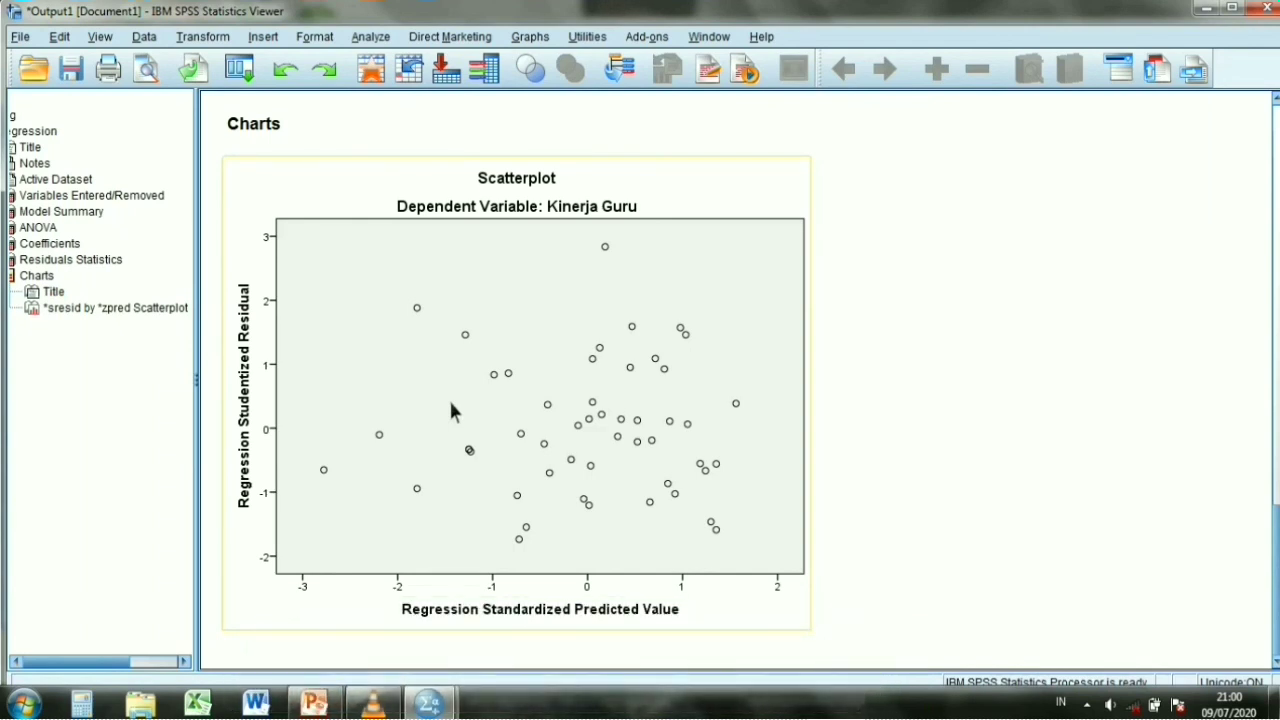
click(557, 385)
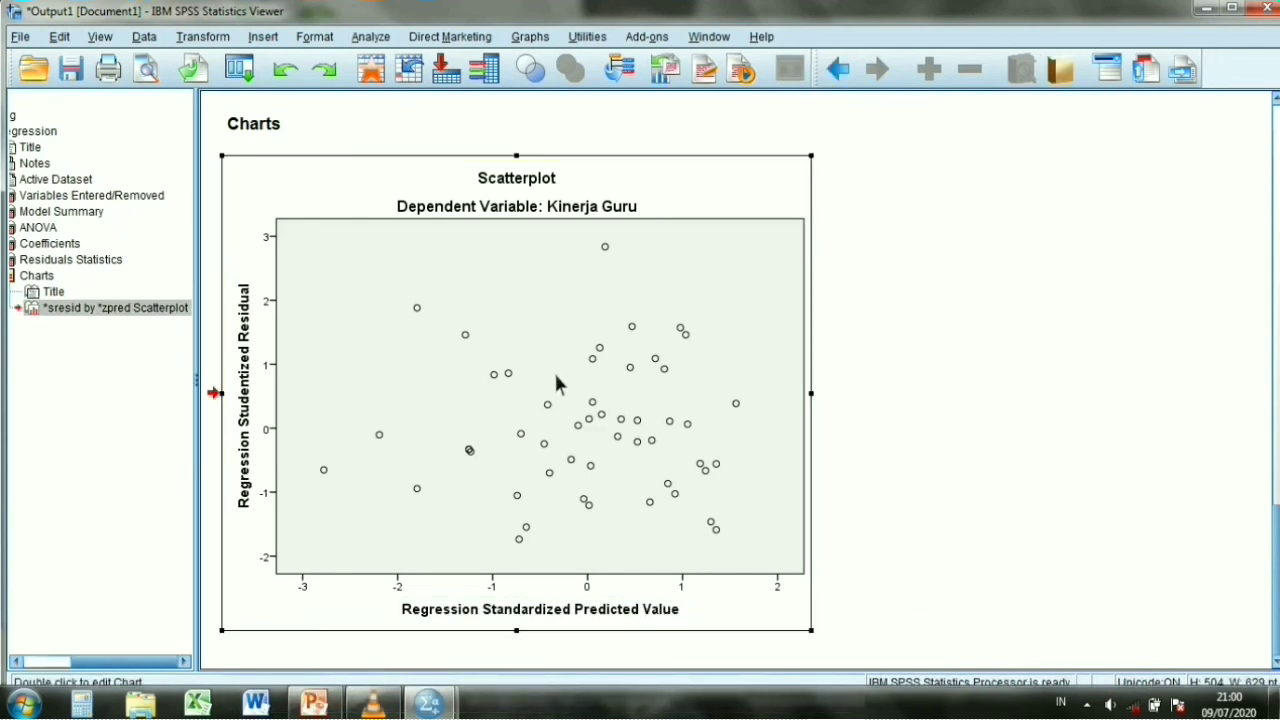